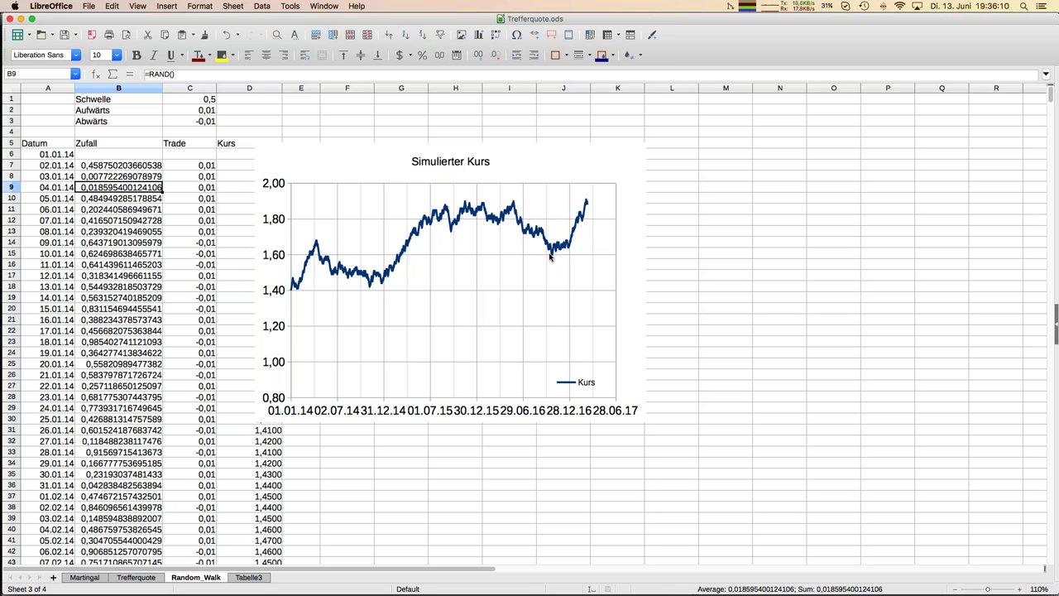
Recalculate the Random_Walk sheet twice to generate new simulated price curves
{"action": "key", "text": "F9"}
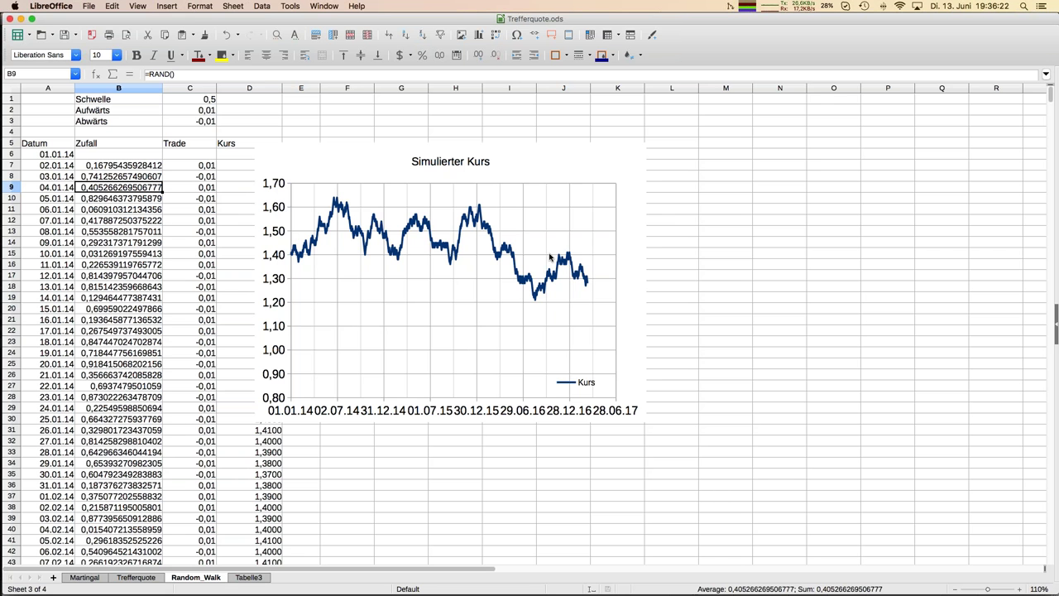
{"action": "key", "text": "F9"}
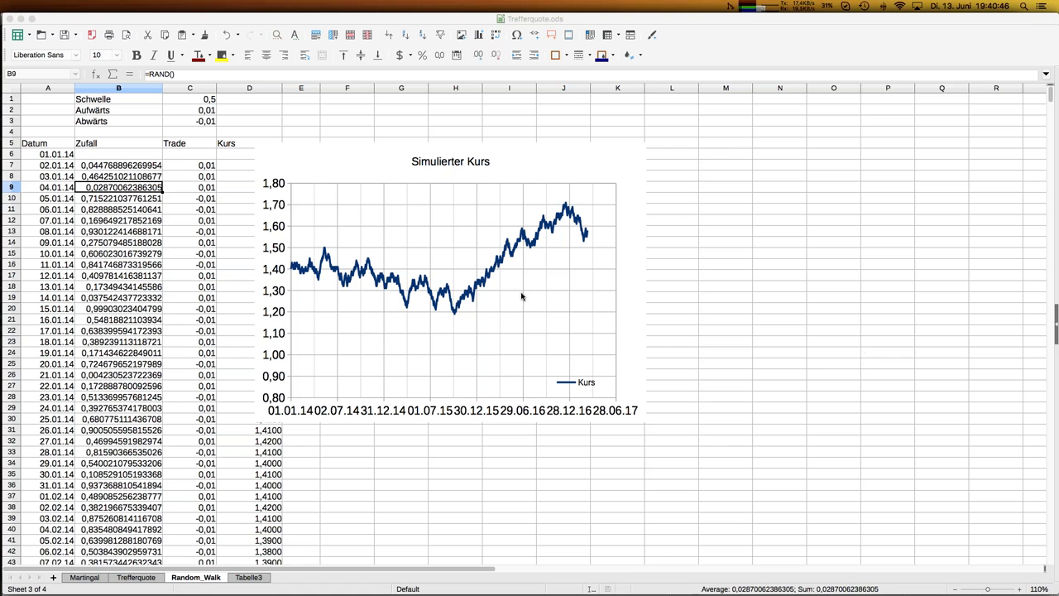
Switch to the presentation JFD_Brokers_Webinar_Boerse_und_Statistik_GE_20170613.odp and advance to slide 9 on trading accounts and the Trefferquote
{"action": "left_click", "coordinate": [134, 246]}
{"action": "mouse_move", "coordinate": [2, 279]}
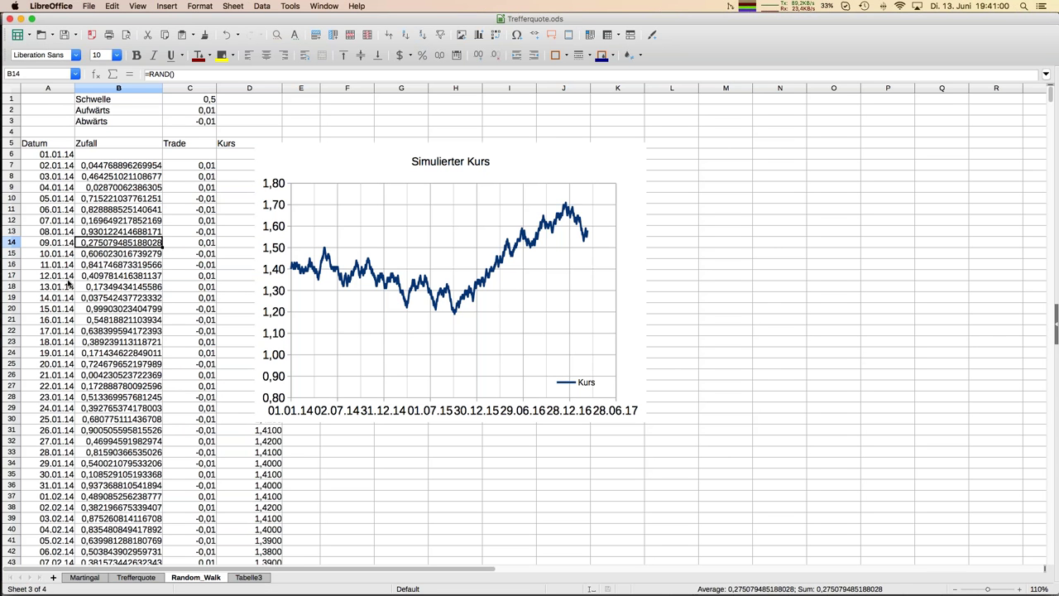
{"action": "mouse_move", "coordinate": [2, 285]}
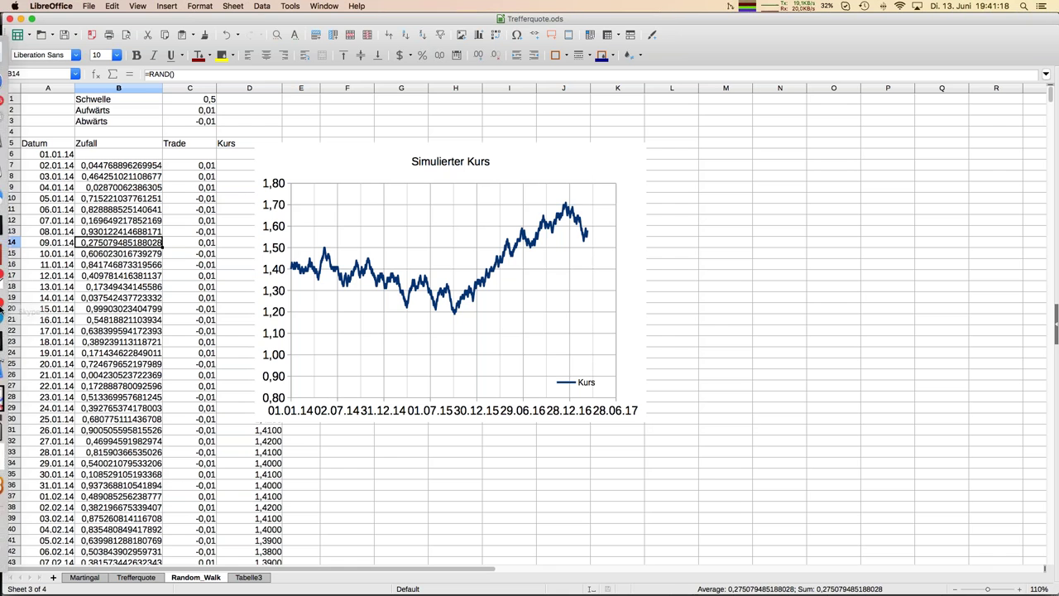
{"action": "left_click", "coordinate": [328, 7]}
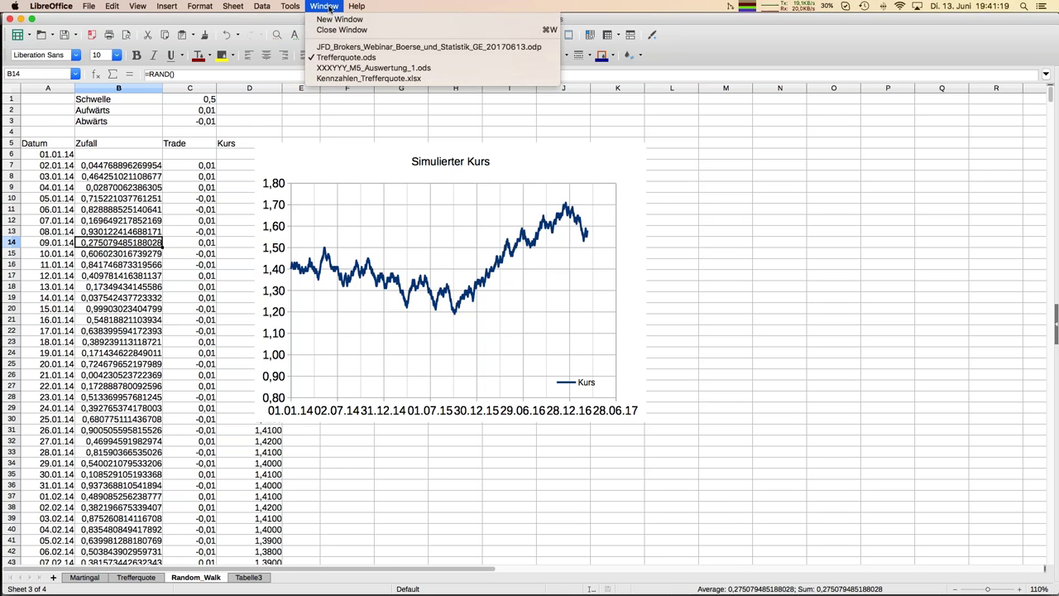
{"action": "left_click", "coordinate": [339, 56]}
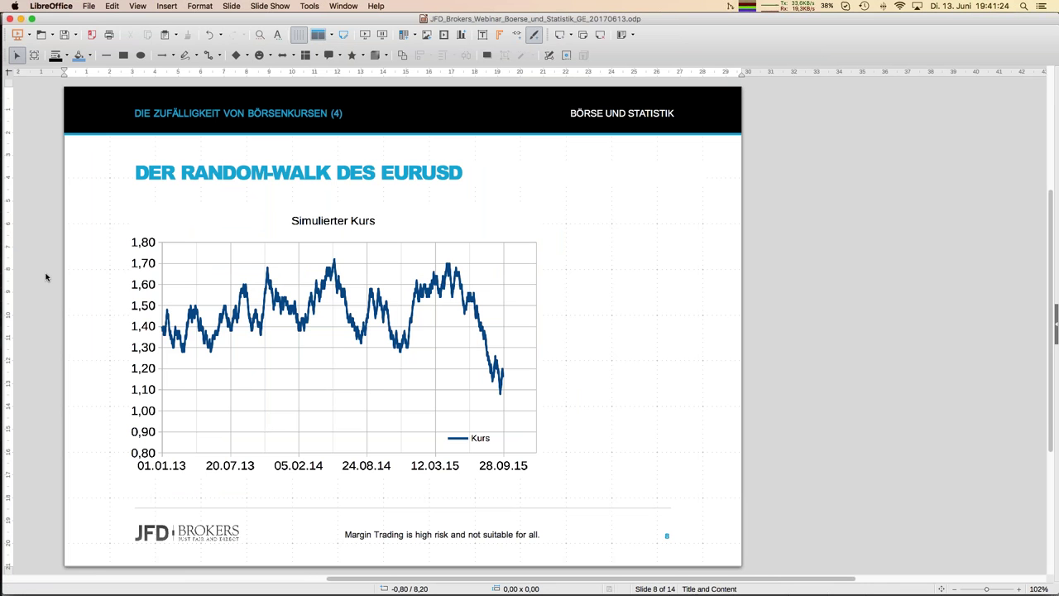
{"action": "key", "text": "Page_Down"}
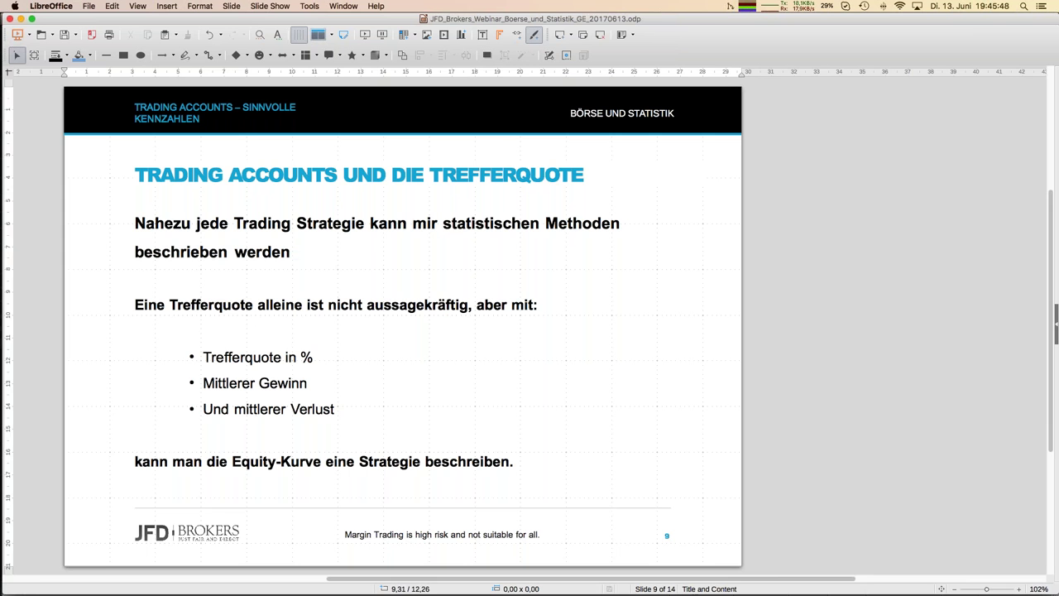
Return to the spreadsheet Trefferquote.ods and show its Trefferquote sheet
{"action": "mouse_move", "coordinate": [2, 306]}
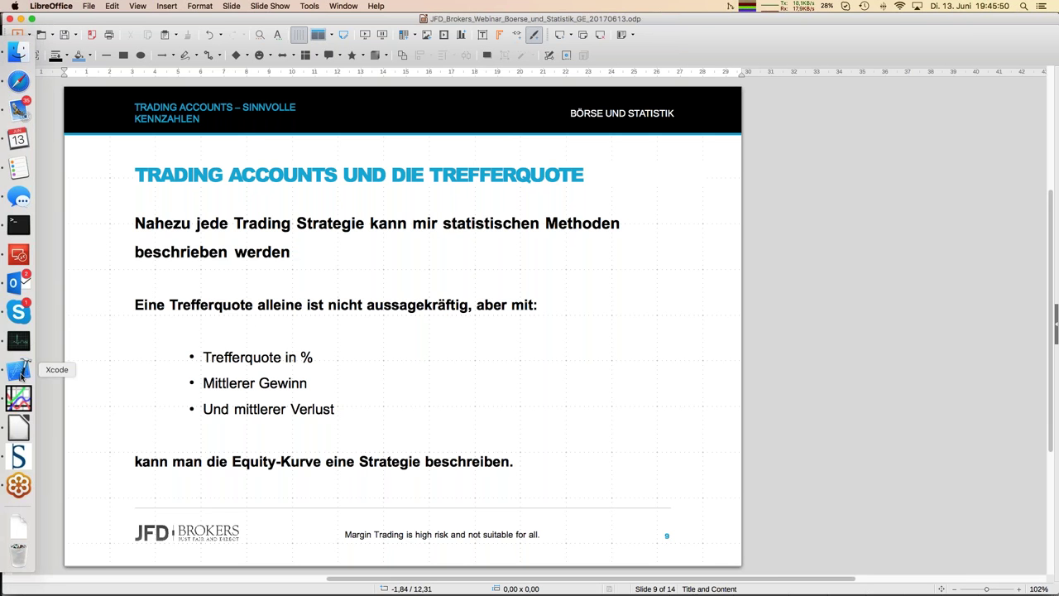
{"action": "left_click", "coordinate": [18, 431]}
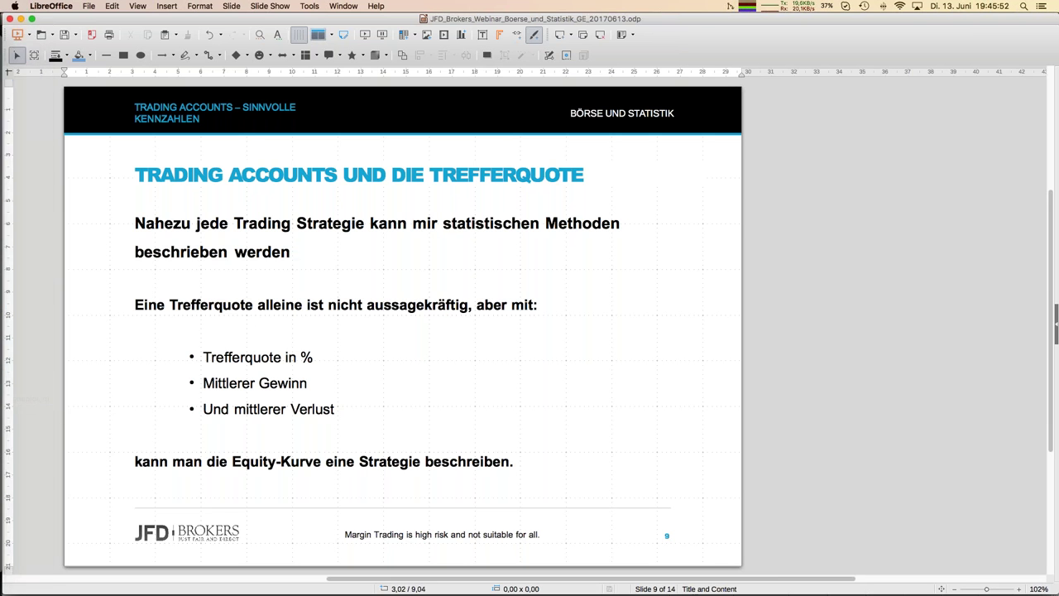
{"action": "left_click", "coordinate": [339, 6]}
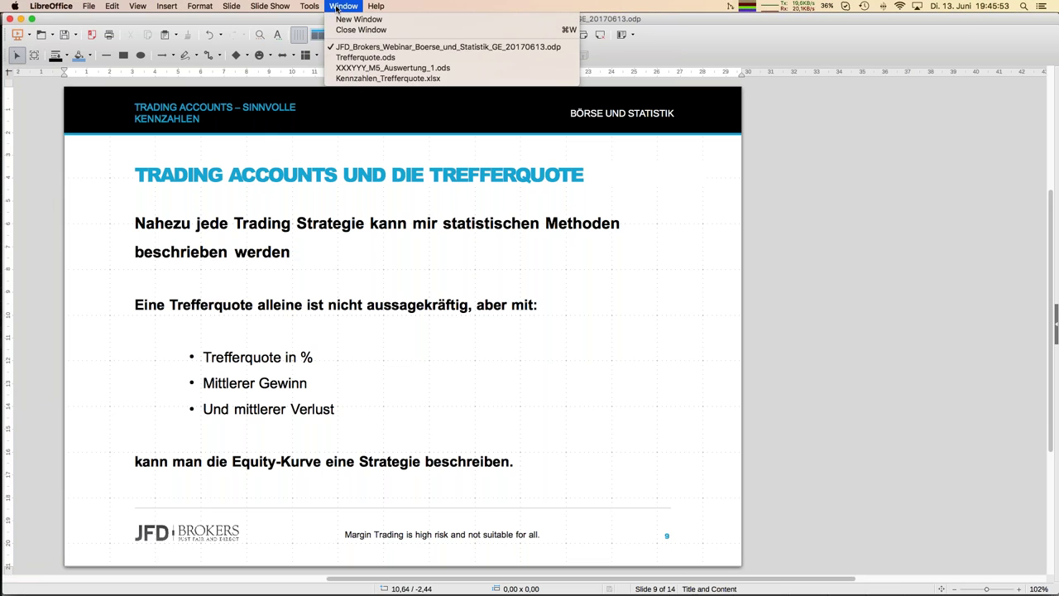
{"action": "left_click", "coordinate": [361, 58]}
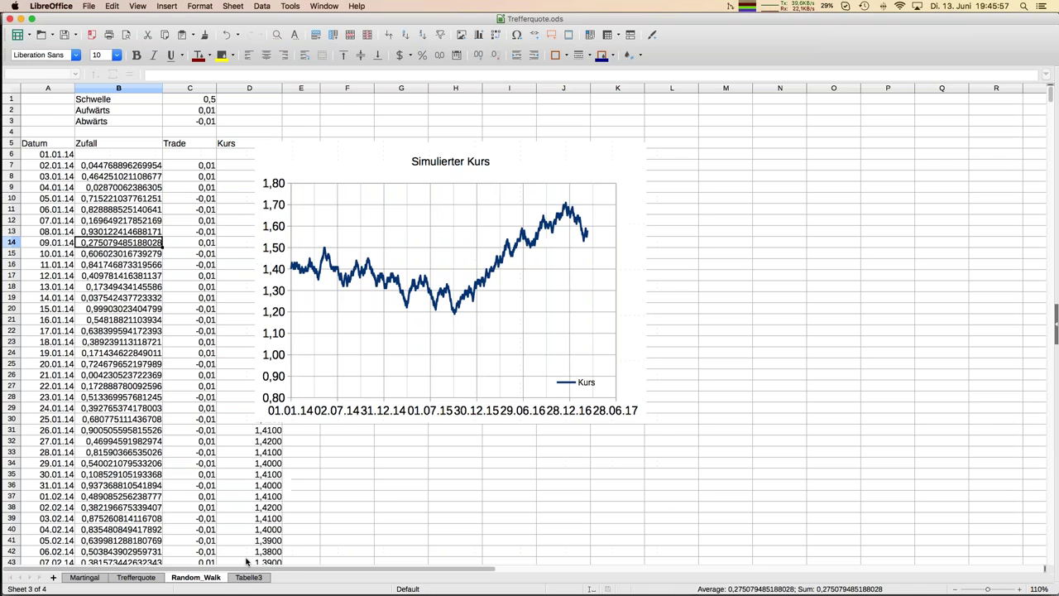
{"action": "left_click", "coordinate": [135, 577]}
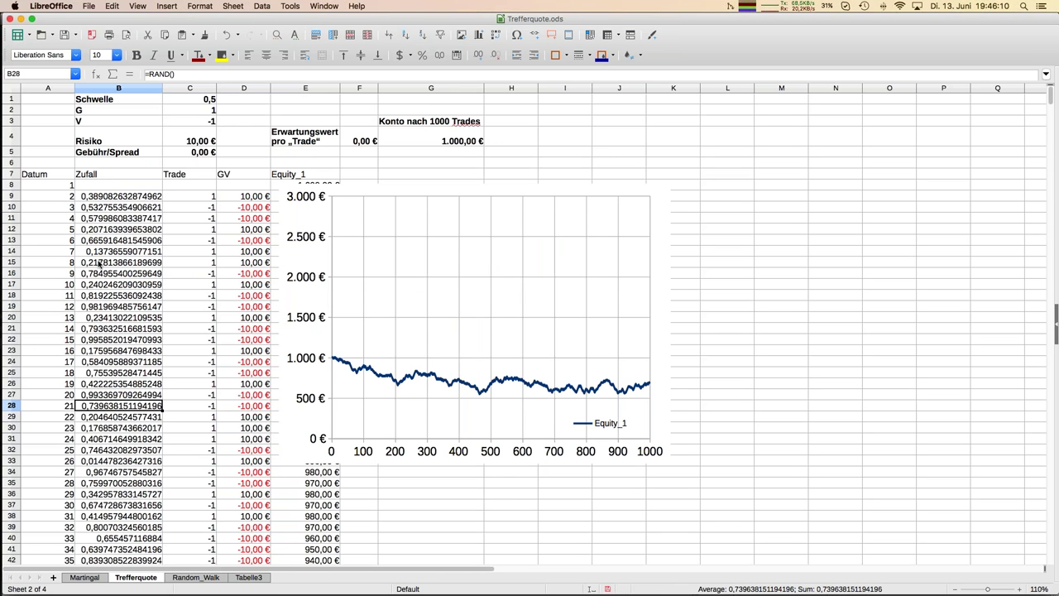
Inspect the Risiko label and a Trade formula, and recalculate the Trefferquote sheet four times to simulate new equity curves
{"action": "left_click", "coordinate": [102, 142]}
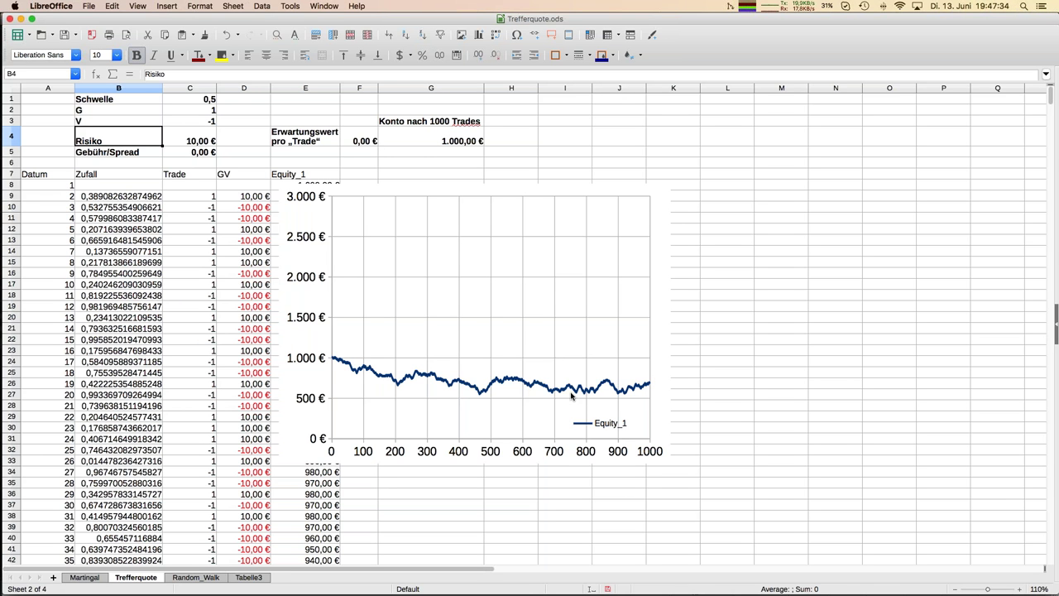
{"action": "left_click", "coordinate": [197, 351]}
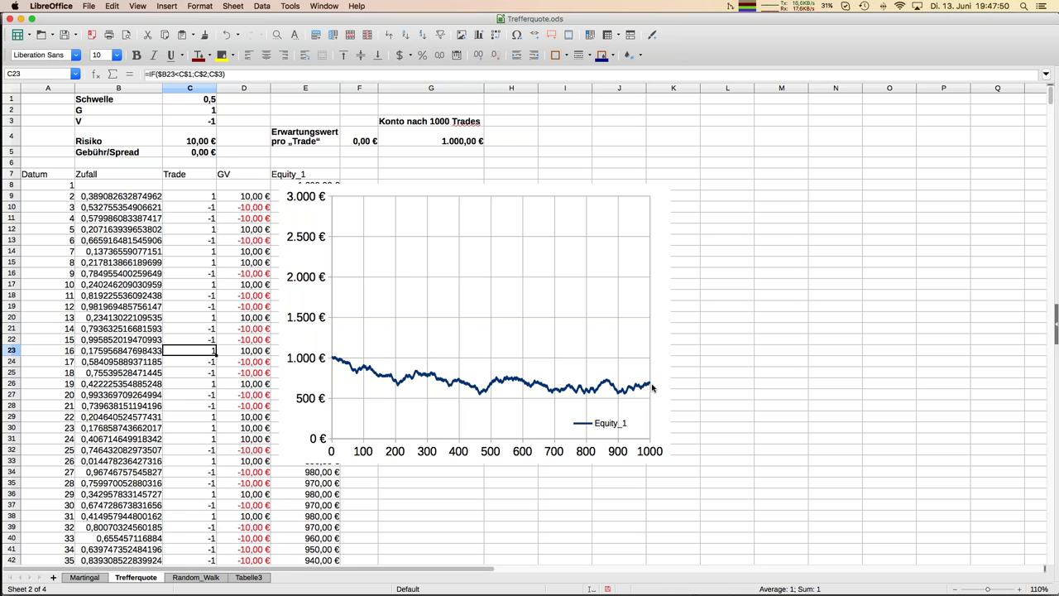
{"action": "key", "text": "F9"}
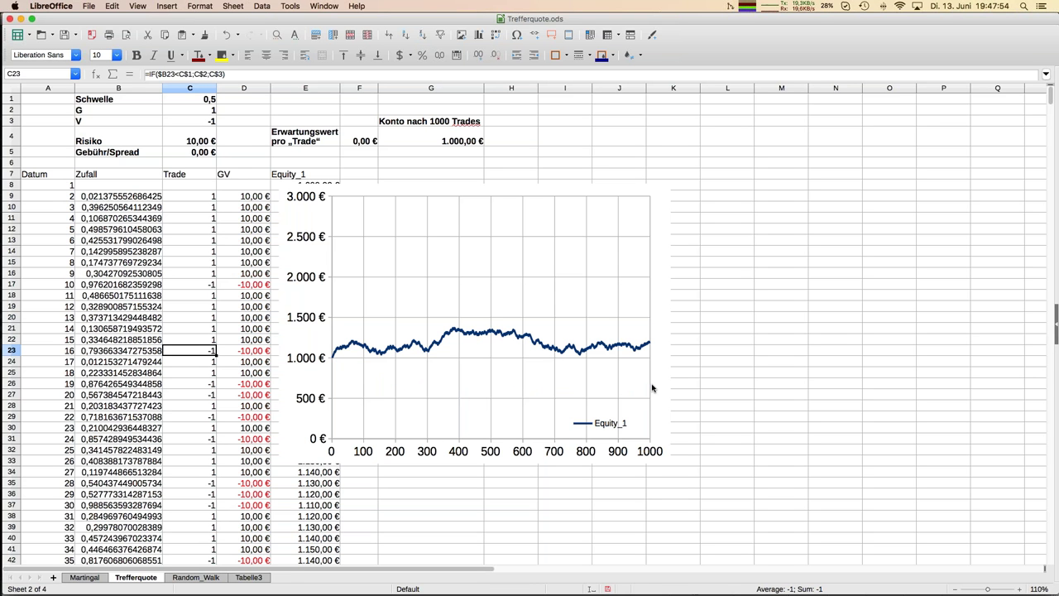
{"action": "key", "text": "F9"}
{"action": "key", "text": "F9"}
{"action": "key", "text": "F9"}
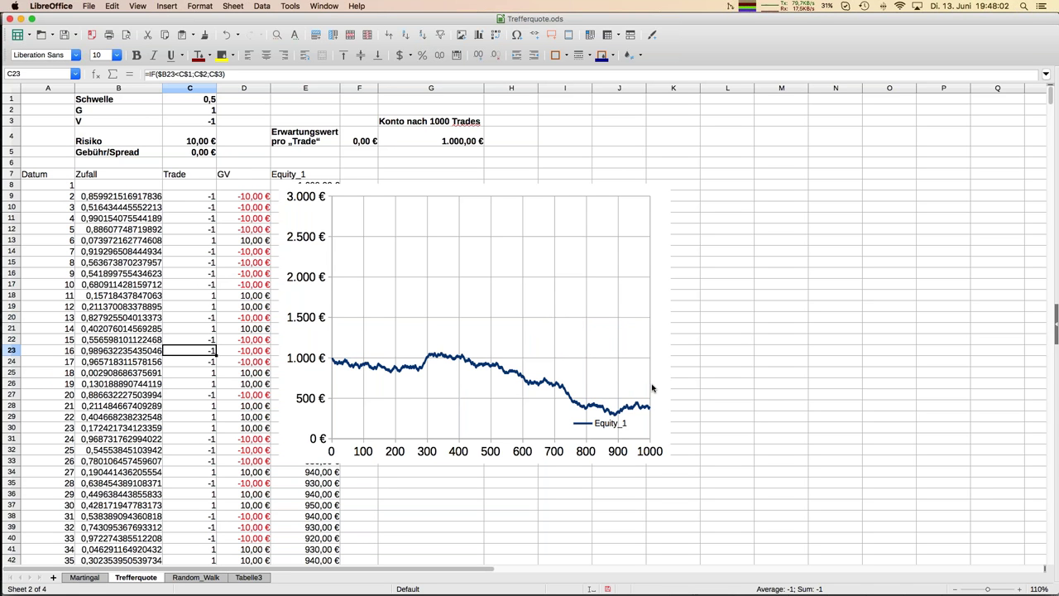
Set the Schwelle value in C1 to 0,53
{"action": "left_click", "coordinate": [201, 101]}
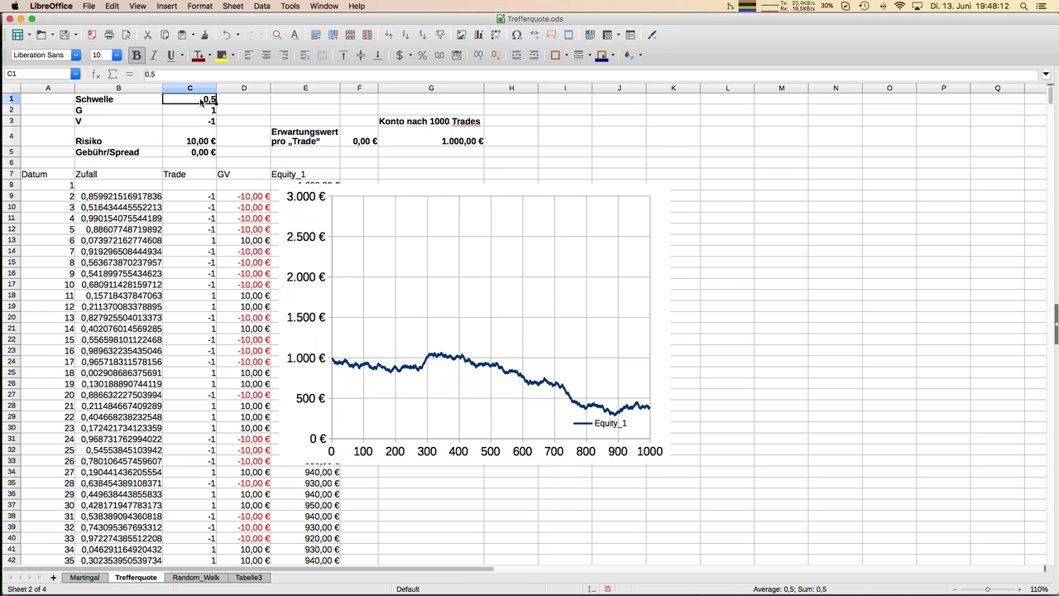
{"action": "type", "text": "0,53"}
{"action": "key", "text": "Return"}
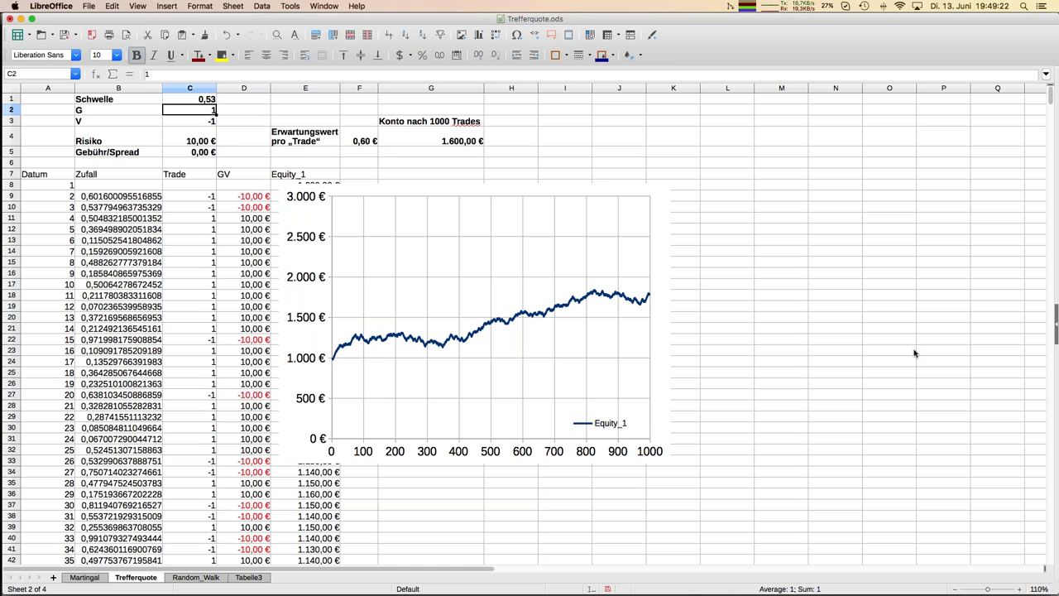
Recalculate the sheet five times to compare simulated equity curves for the 0,53 Schwelle
{"action": "key", "text": "F9"}
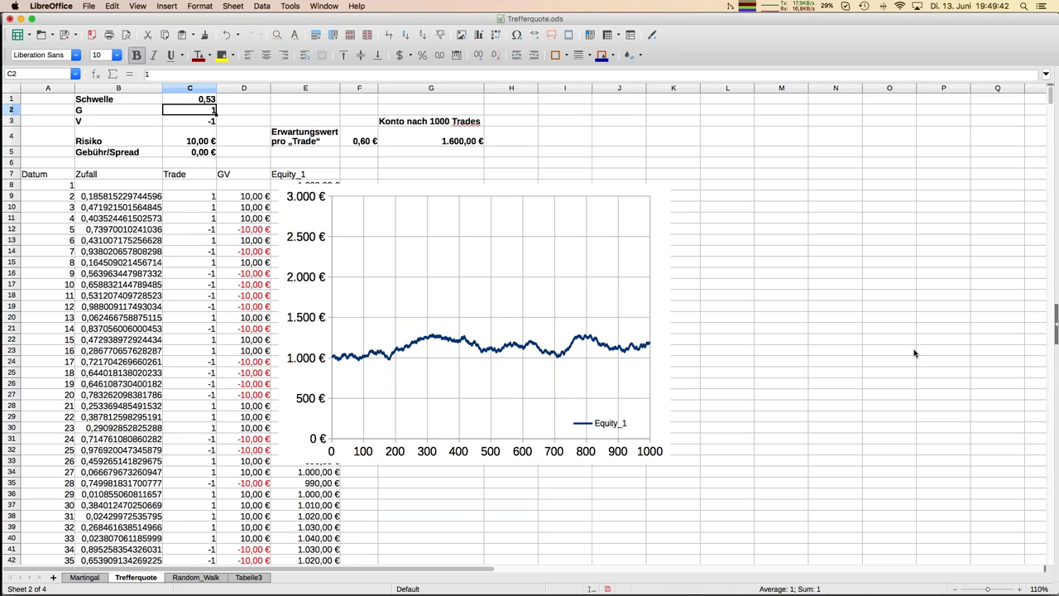
{"action": "key", "text": "F9"}
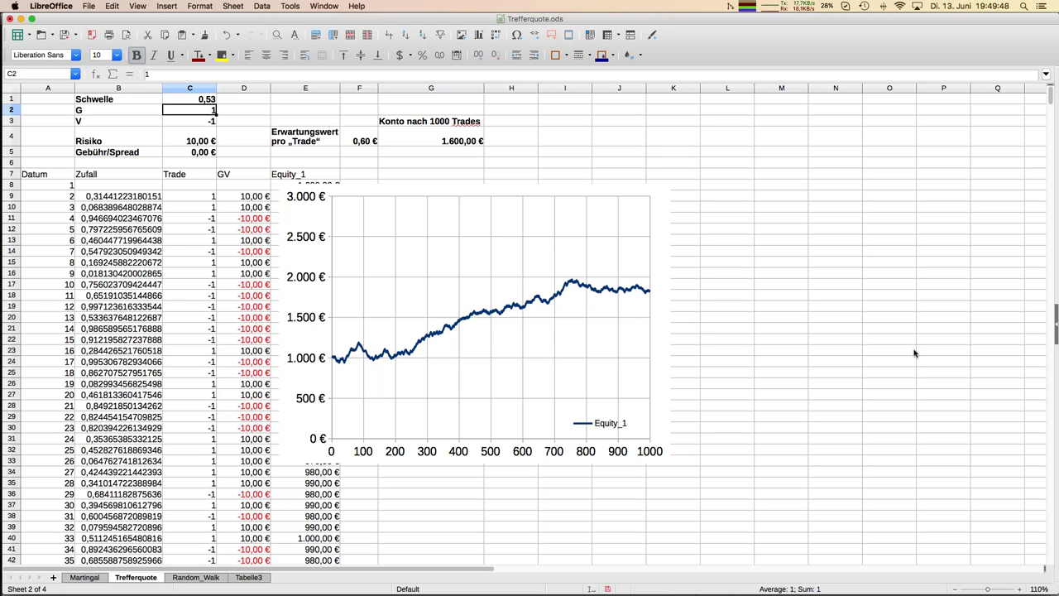
{"action": "key", "text": "F9"}
{"action": "key", "text": "F9"}
{"action": "key", "text": "F9"}
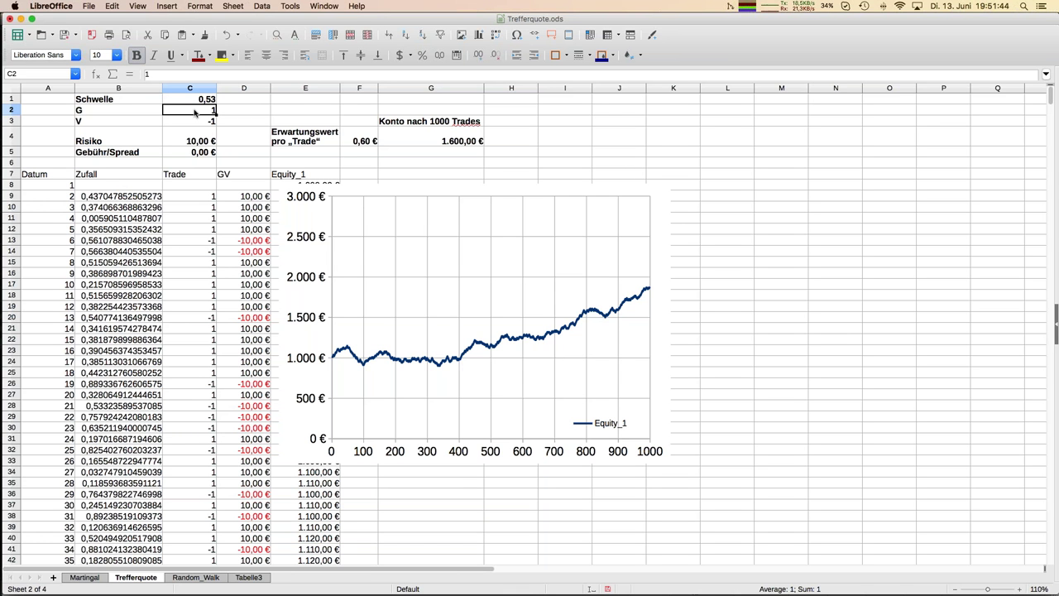
Set the gain factor G to 2 and the Schwelle value to 0,4
{"action": "type", "text": "2"}
{"action": "key", "text": "Return"}
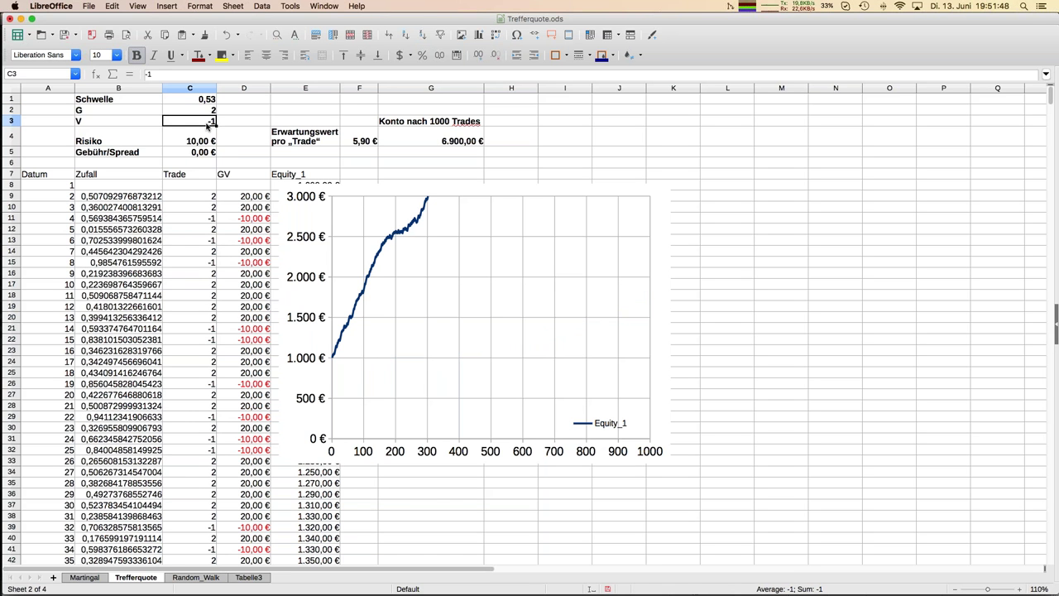
{"action": "key", "text": "Up"}
{"action": "key", "text": "Up"}
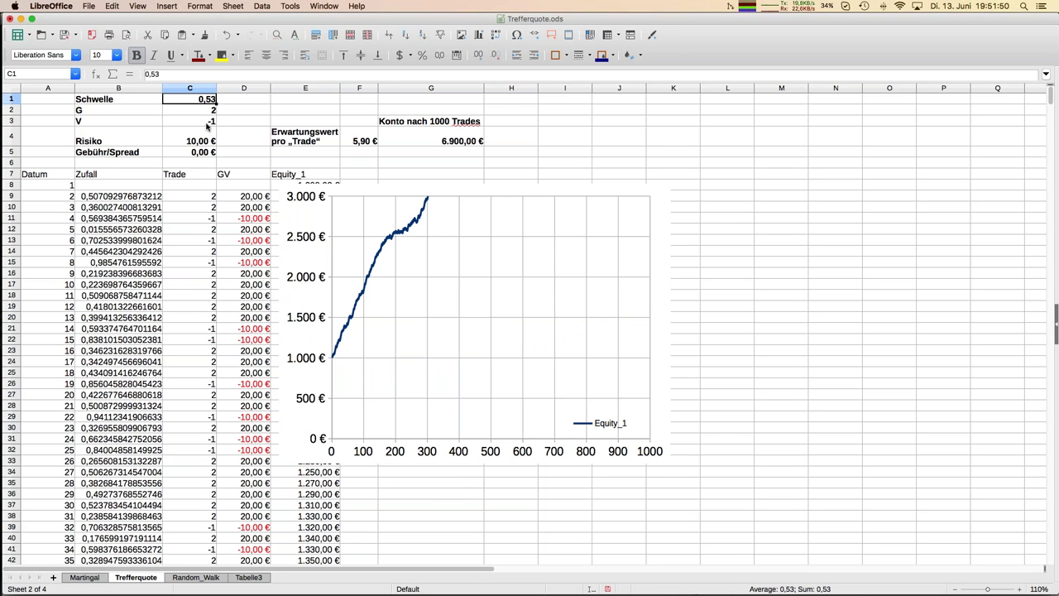
{"action": "type", "text": "0,4"}
{"action": "key", "text": "BackSpace"}
{"action": "key", "text": "BackSpace"}
{"action": "key", "text": "BackSpace"}
{"action": "type", "text": "0,4"}
{"action": "key", "text": "Return"}
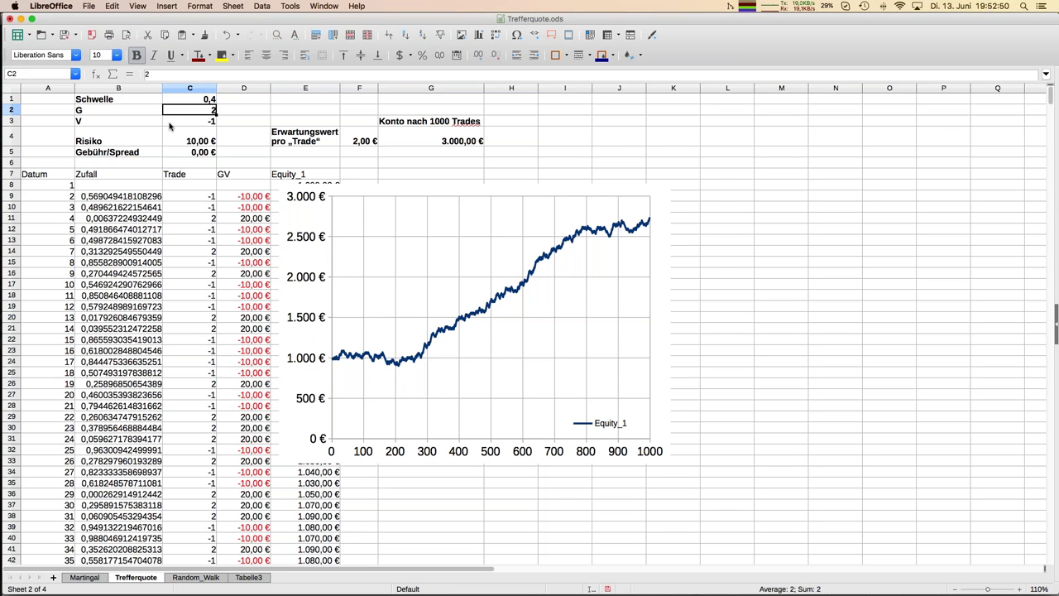
Move the cell selection down past the Risiko and Gebühr/Spread values to C6
{"action": "key", "text": "Down"}
{"action": "key", "text": "Down"}
{"action": "key", "text": "Down"}
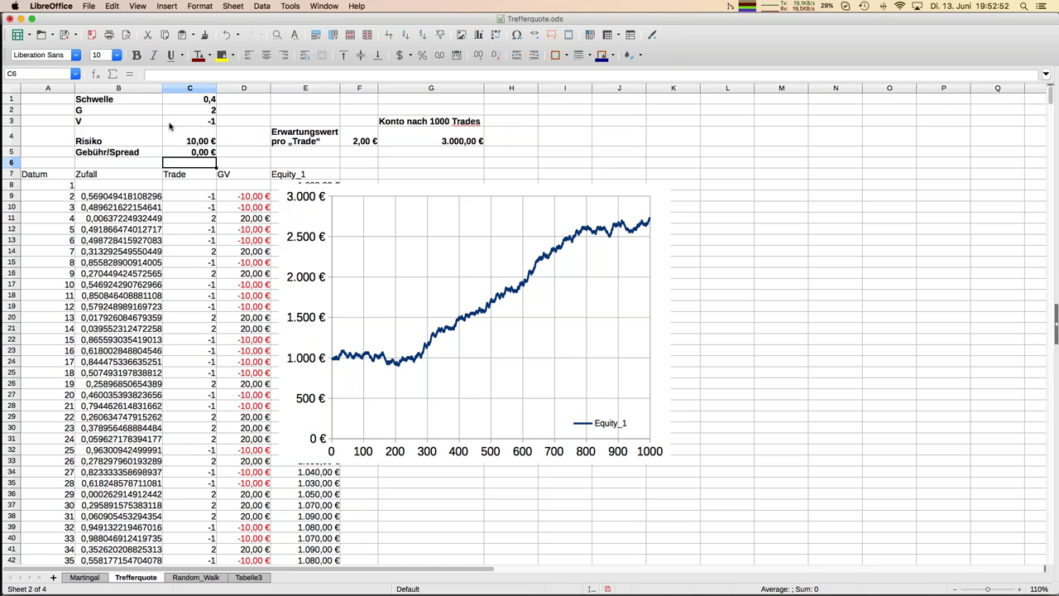